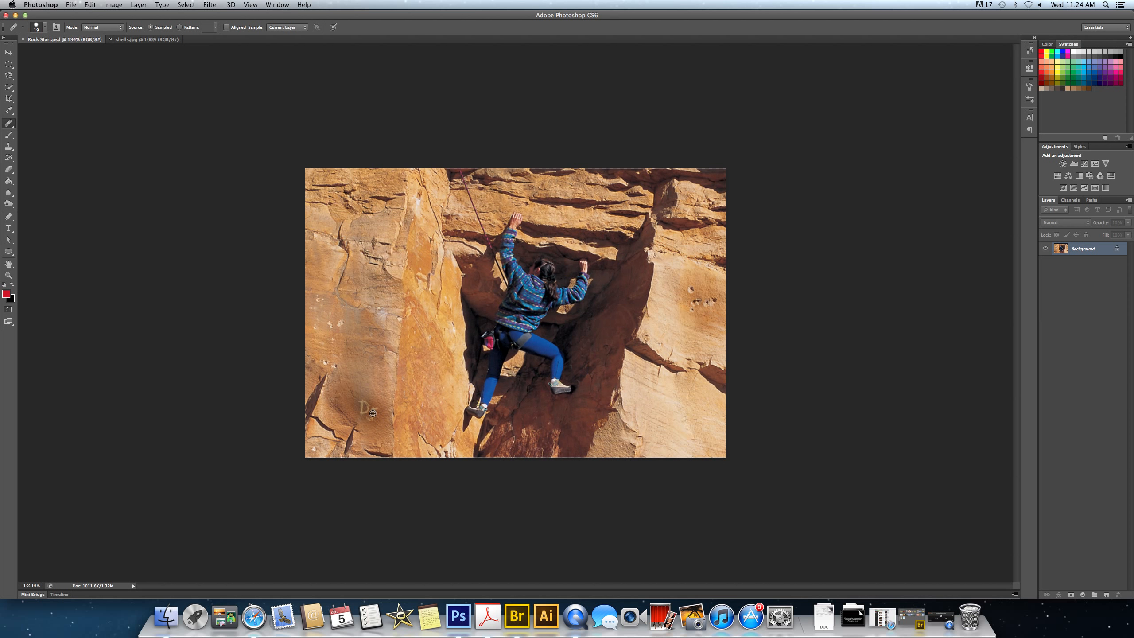
# - Remove the carved DJ initials from the lower-left rock face with the Healing Brush, using clean rock texture as the source
pyautogui.scroll(5, 366, 419)
pyautogui.scroll(2, 366, 419)
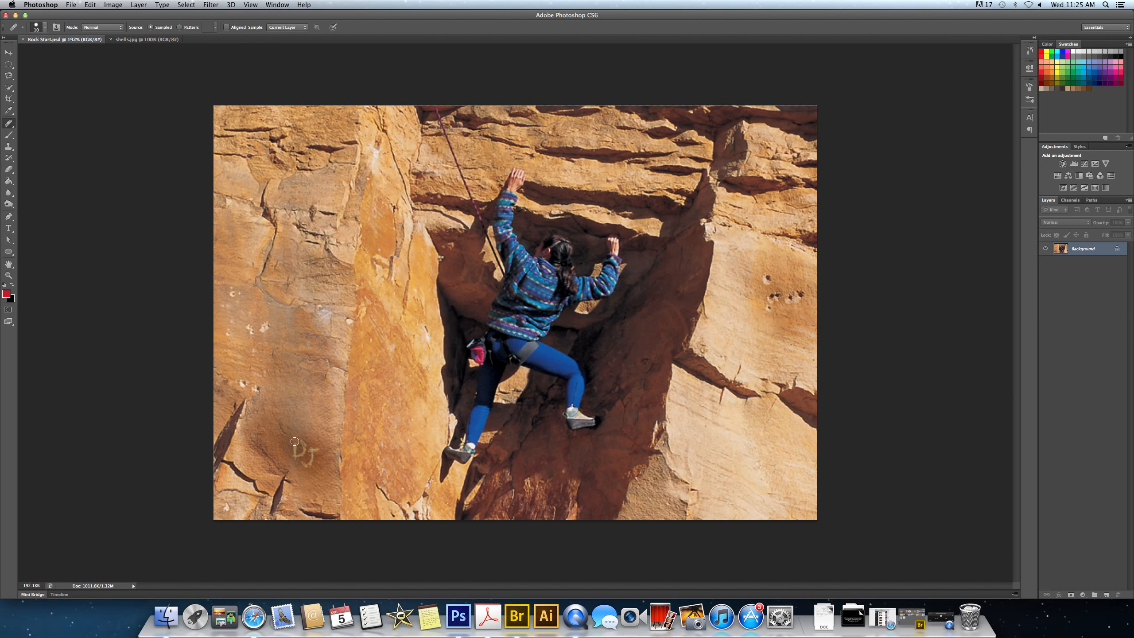
pyautogui.moveTo(295, 438)
pyautogui.mouseDown()
pyautogui.moveTo(297, 451)
pyautogui.moveTo(304, 444)
pyautogui.mouseUp()
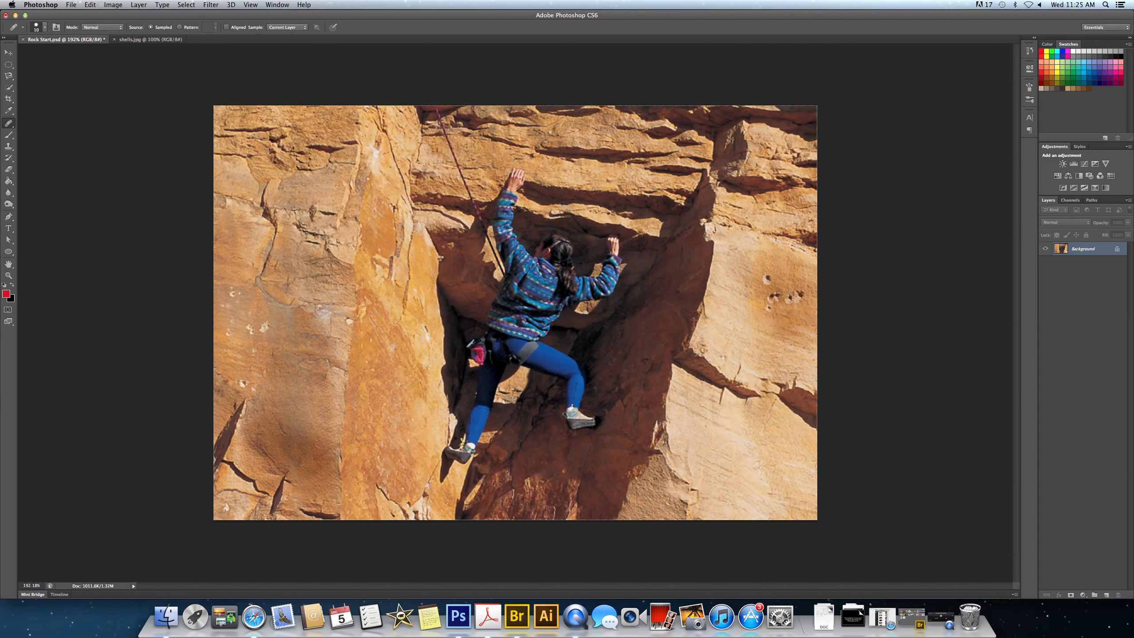
# - Heal the pale chips and spots on the left rock face above the removed initials with the Healing Brush
pyautogui.click(240, 382)
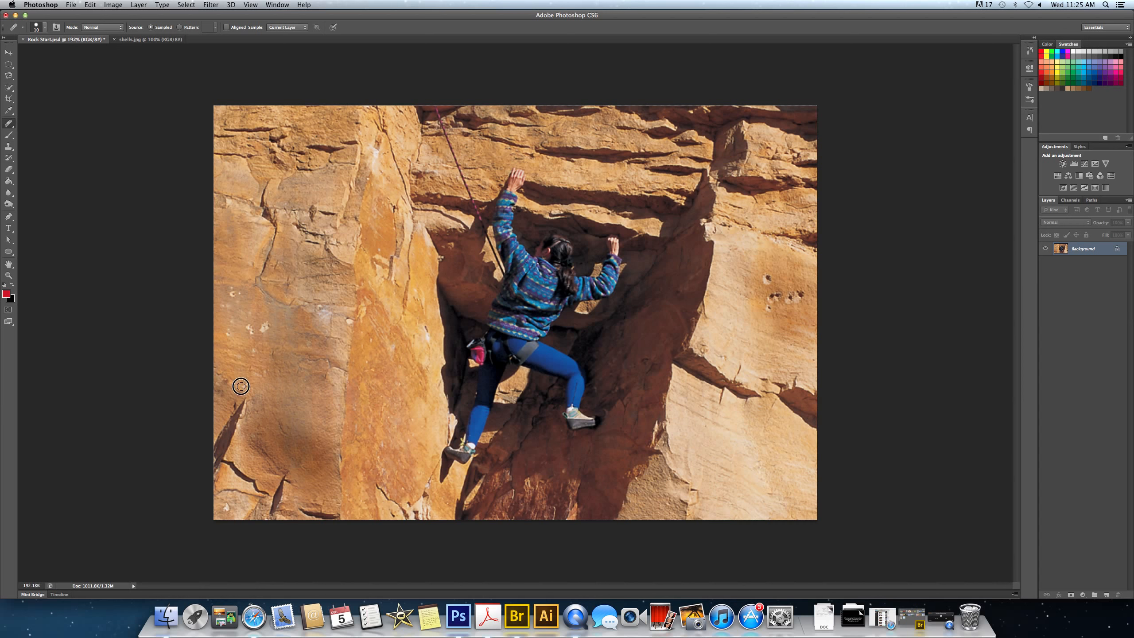
pyautogui.click(225, 334)
pyautogui.click(270, 338)
pyautogui.click(250, 331)
pyautogui.click(264, 328)
pyautogui.click(258, 329)
# - Patch the cluster of holes on the right rock face with clean nearby rock using the Patch tool, and clear the selection
pyautogui.click(8, 122)
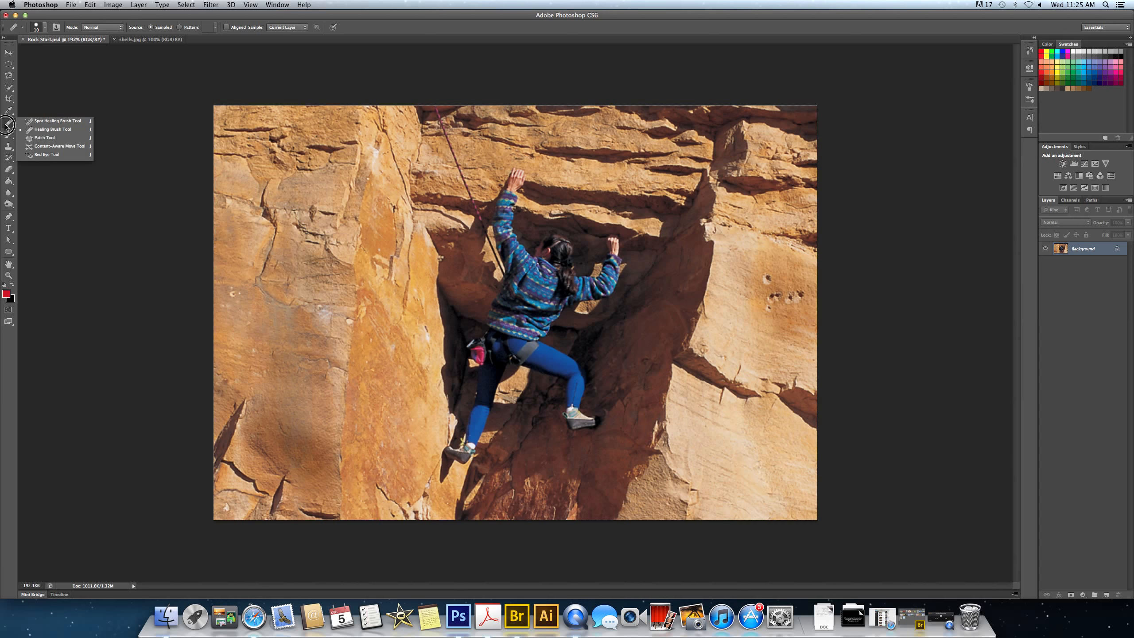
pyautogui.click(45, 138)
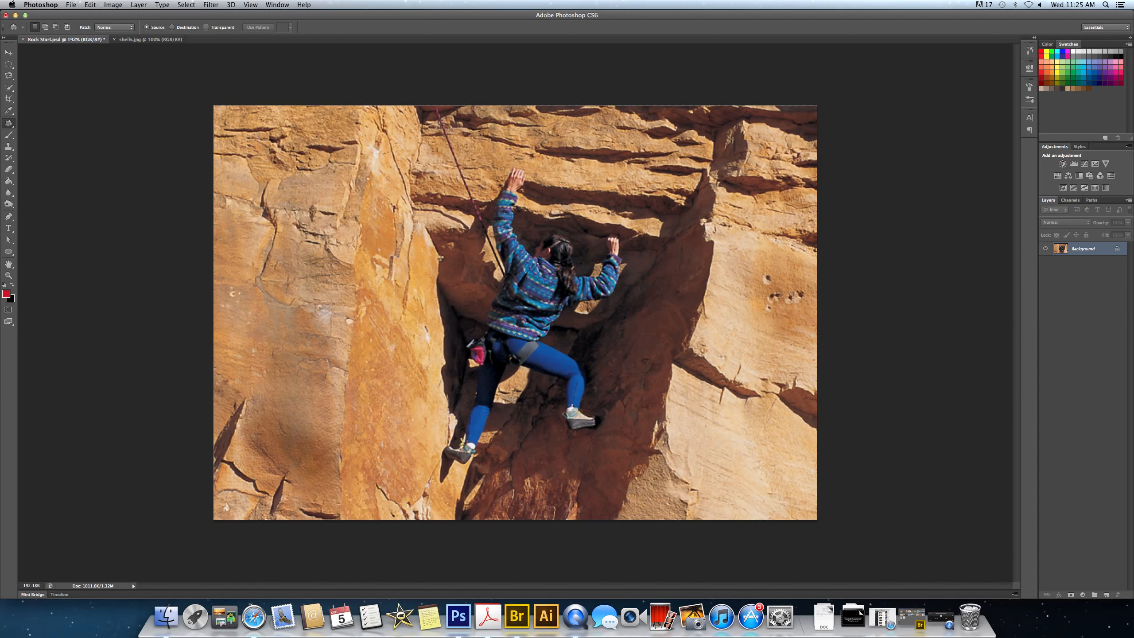
pyautogui.scroll(2, 809, 300)
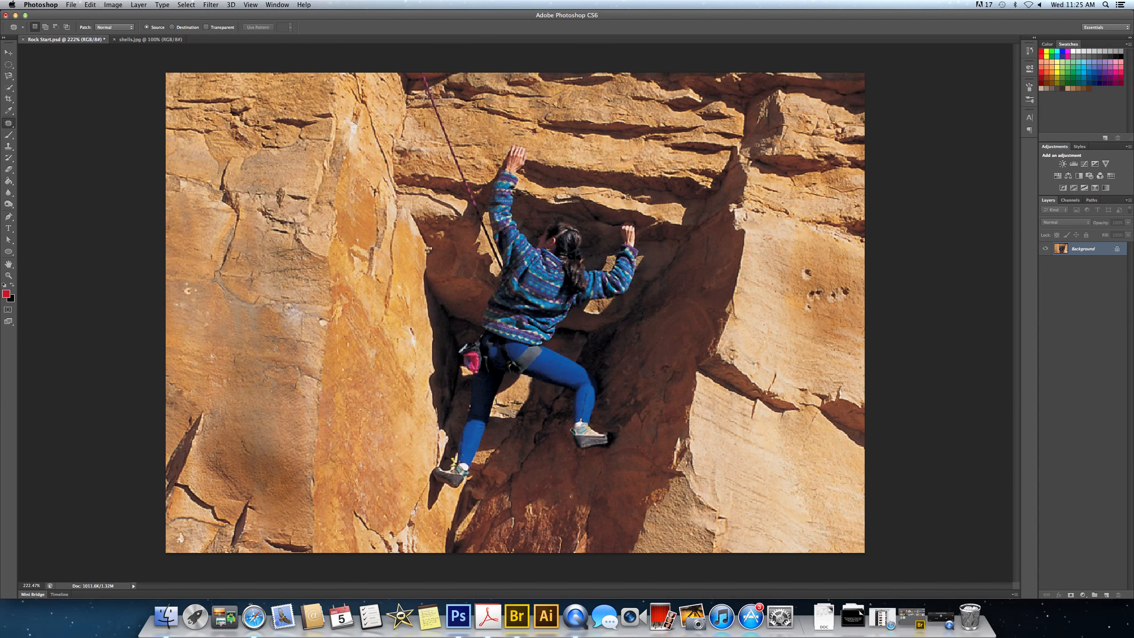
pyautogui.moveTo(804, 282)
pyautogui.mouseDown()
pyautogui.moveTo(819, 288)
pyautogui.moveTo(798, 264)
pyautogui.moveTo(802, 281)
pyautogui.moveTo(842, 270)
pyautogui.mouseUp()
pyautogui.moveTo(842, 278)
pyautogui.mouseDown()
pyautogui.moveTo(827, 304)
pyautogui.moveTo(848, 305)
pyautogui.moveTo(840, 278)
pyautogui.mouseUp()
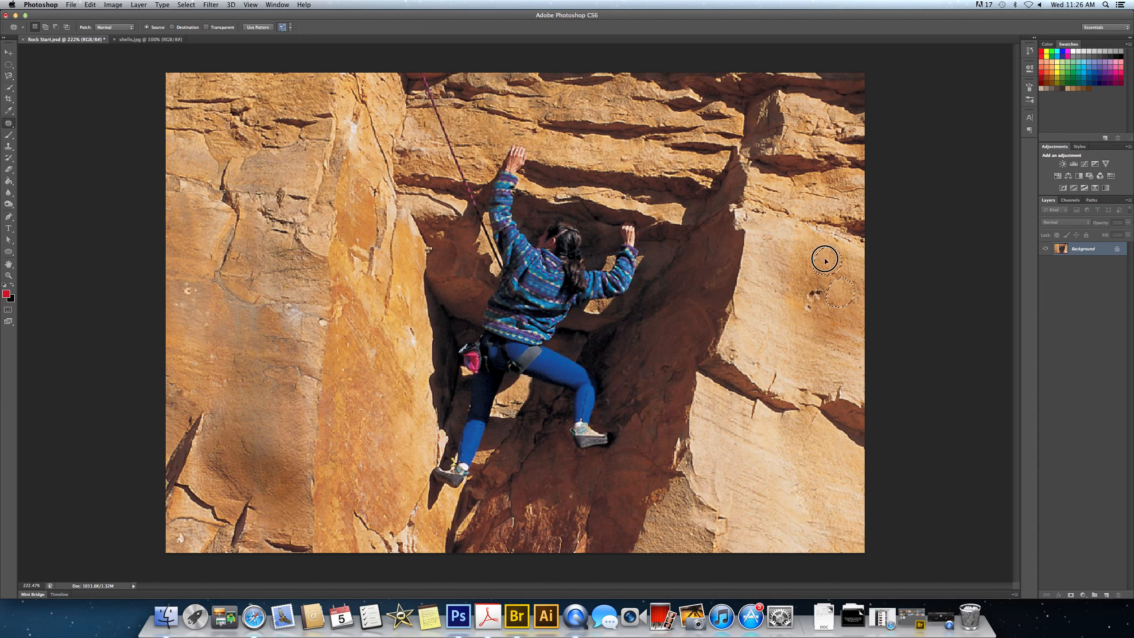
pyautogui.moveTo(814, 282)
pyautogui.mouseDown()
pyautogui.moveTo(832, 303)
pyautogui.moveTo(810, 256)
pyautogui.mouseUp()
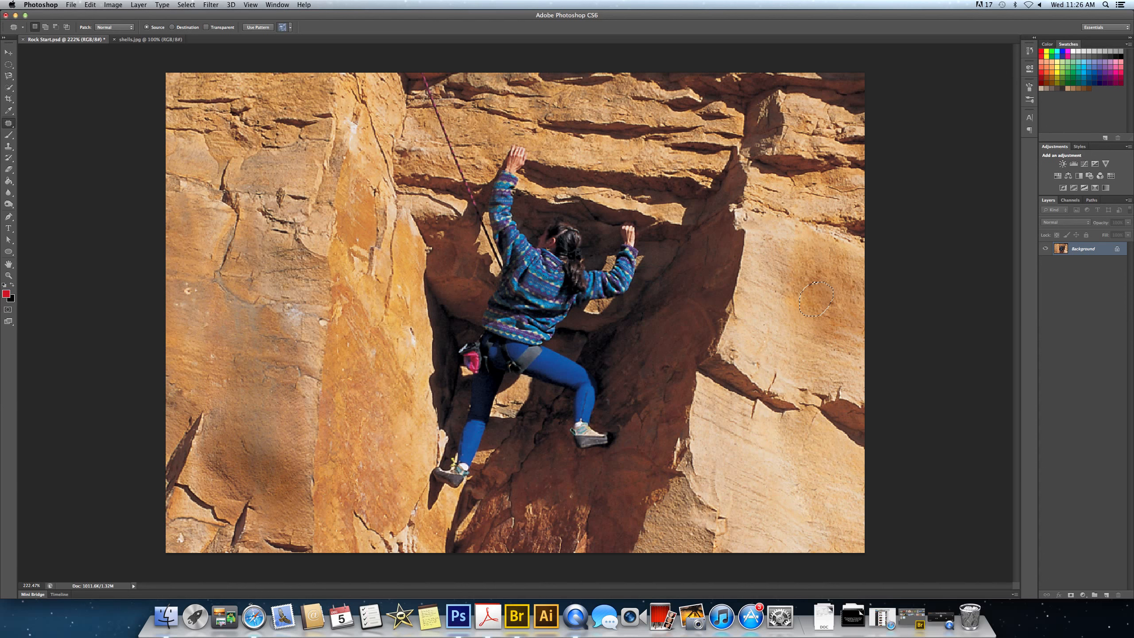
pyautogui.press('super+d')
# - Clean up the remaining small light blemishes on the rock left of the climber with a reduced Spot Healing Brush in Content-Aware mode
pyautogui.moveTo(10, 126); pyautogui.dragTo(27, 119)
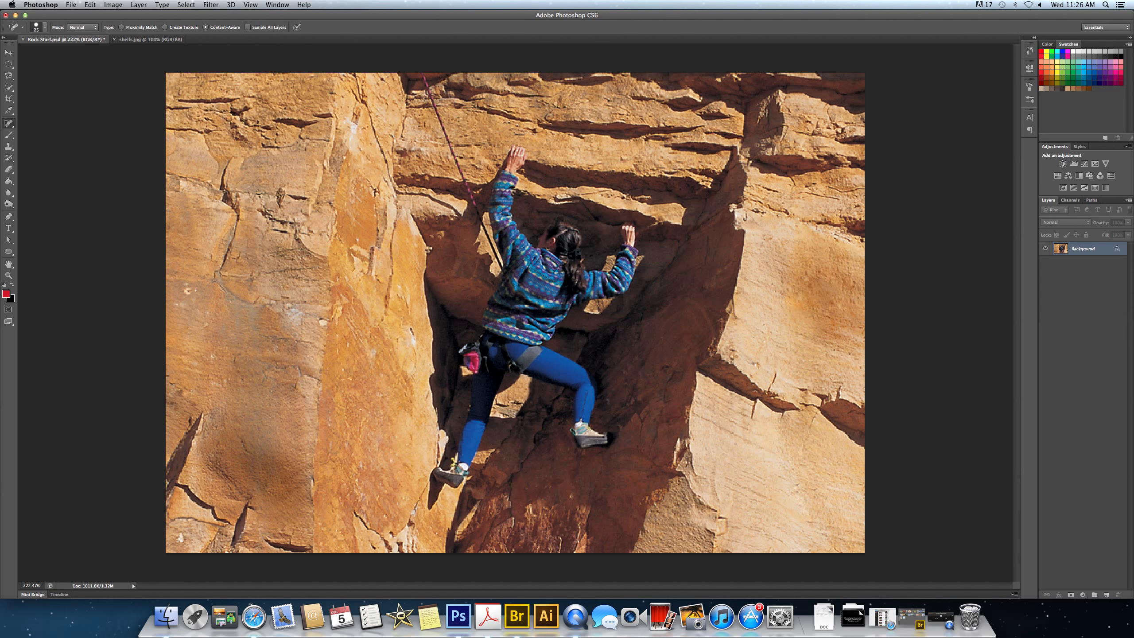
pyautogui.click(189, 290)
pyautogui.press('[')
pyautogui.click(214, 355)
pyautogui.click(177, 305)
pyautogui.click(207, 329)
pyautogui.moveTo(208, 313); pyautogui.dragTo(187, 296)
pyautogui.moveTo(182, 534); pyautogui.dragTo(181, 540)
pyautogui.click(180, 536)
pyautogui.moveTo(403, 321); pyautogui.dragTo(413, 353)
pyautogui.click(9, 125)
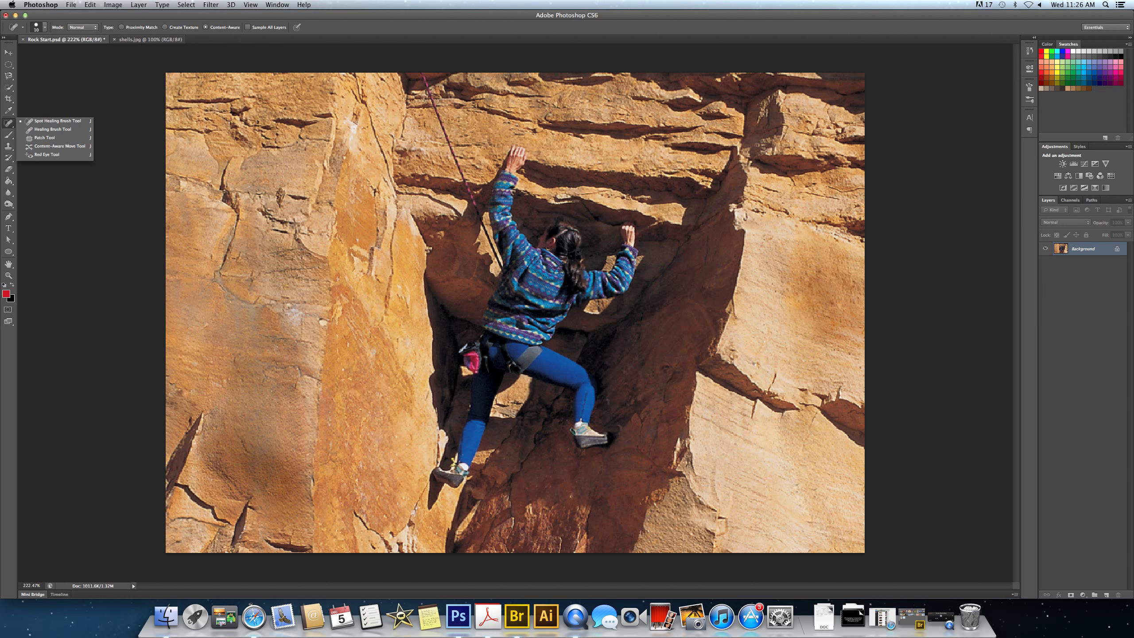
# - In shells.jpg, clone the brown rock onto the empty sand above and left of it using an enlarged Clone Stamp brush
pyautogui.click(139, 40)
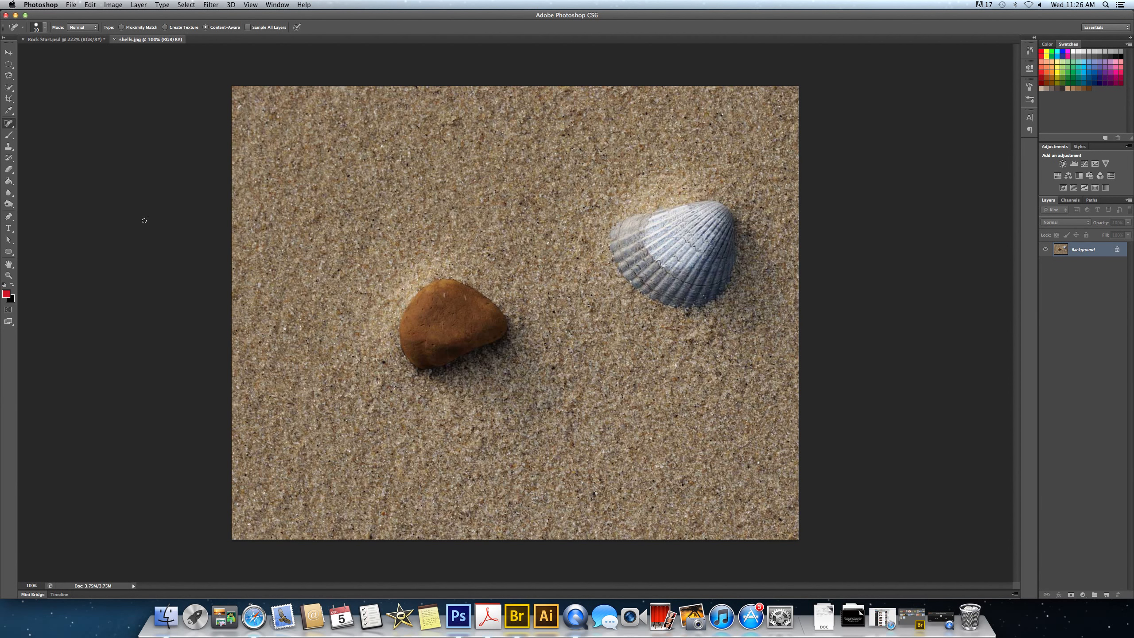
pyautogui.click(9, 148)
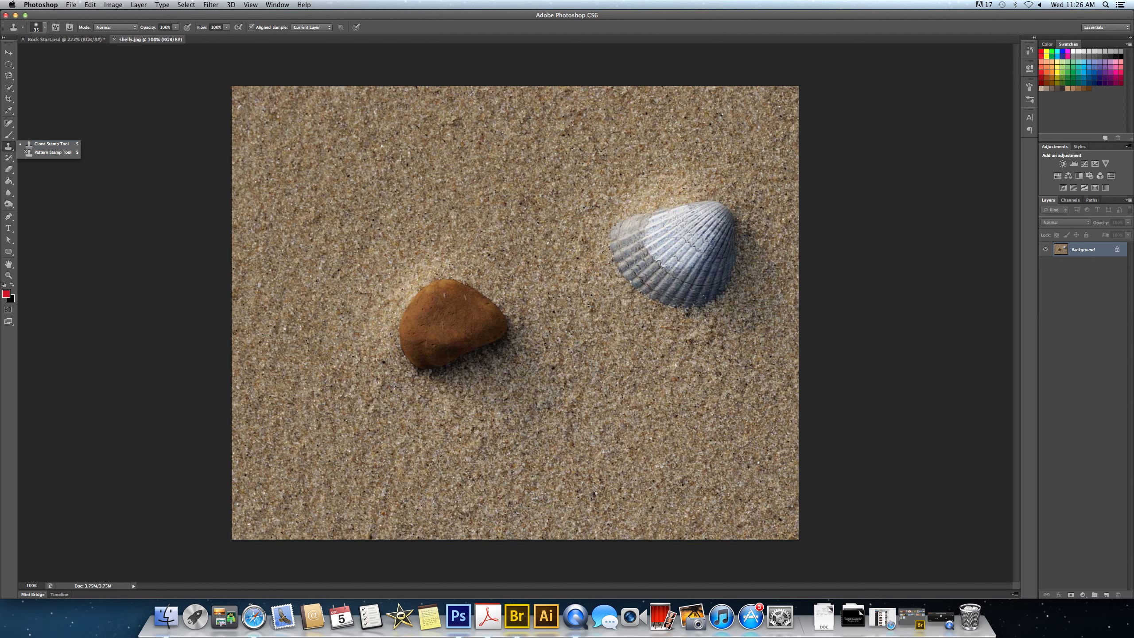
pyautogui.click(357, 248)
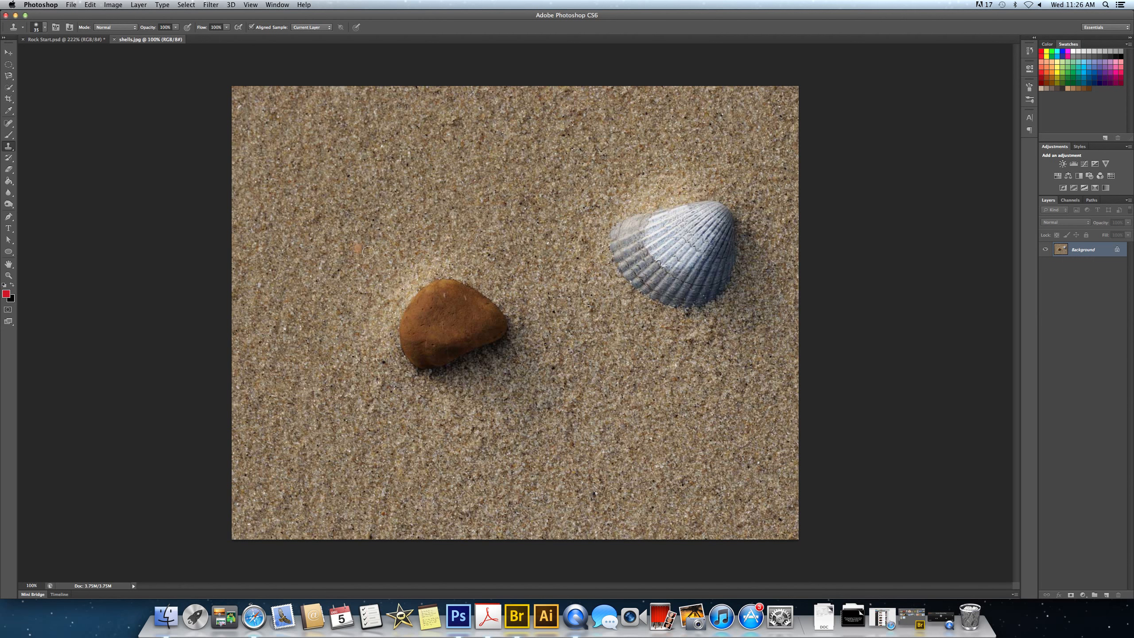
pyautogui.click(448, 321)
pyautogui.press(']')
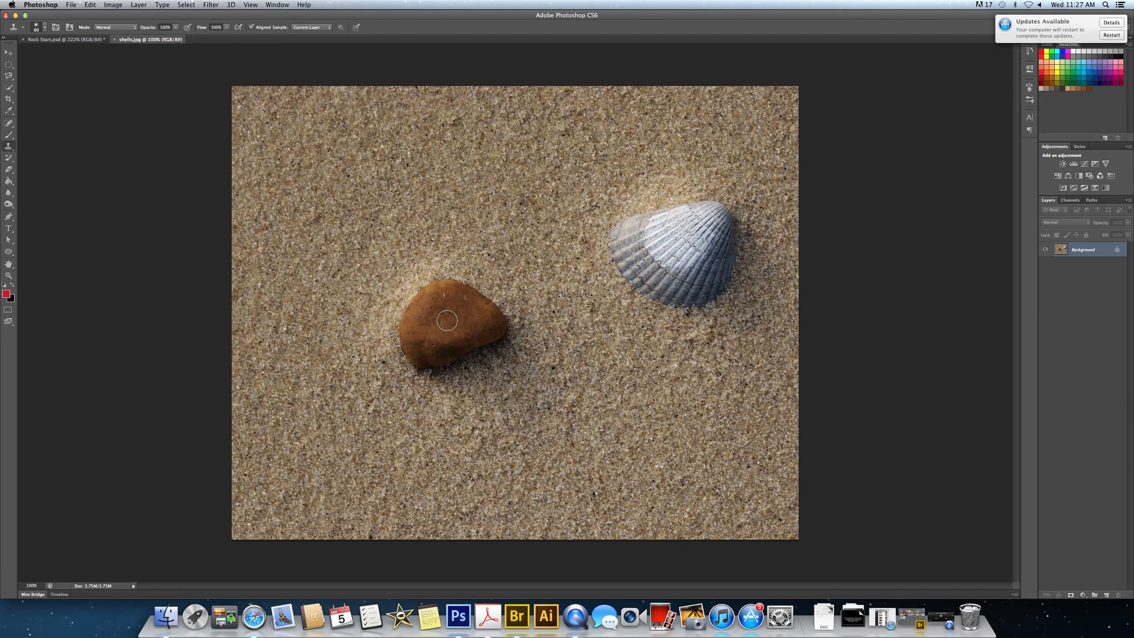
pyautogui.keyDown('alt'); pyautogui.click(441, 310); pyautogui.keyUp('alt')
pyautogui.moveTo(383, 168)
pyautogui.mouseDown()
pyautogui.moveTo(373, 171)
pyautogui.moveTo(388, 158)
pyautogui.moveTo(353, 183)
pyautogui.moveTo(357, 147)
pyautogui.moveTo(397, 143)
pyautogui.moveTo(413, 163)
pyautogui.moveTo(386, 189)
pyautogui.moveTo(343, 194)
pyautogui.moveTo(347, 207)
pyautogui.moveTo(388, 213)
pyautogui.moveTo(444, 178)
pyautogui.moveTo(436, 146)
pyautogui.moveTo(408, 125)
pyautogui.moveTo(363, 135)
pyautogui.moveTo(346, 199)
pyautogui.moveTo(374, 200)
pyautogui.mouseUp()
pyautogui.moveTo(425, 170)
pyautogui.mouseDown()
pyautogui.moveTo(399, 138)
pyautogui.moveTo(349, 157)
pyautogui.moveTo(380, 213)
pyautogui.moveTo(444, 194)
pyautogui.moveTo(359, 203)
pyautogui.moveTo(387, 225)
pyautogui.mouseUp()
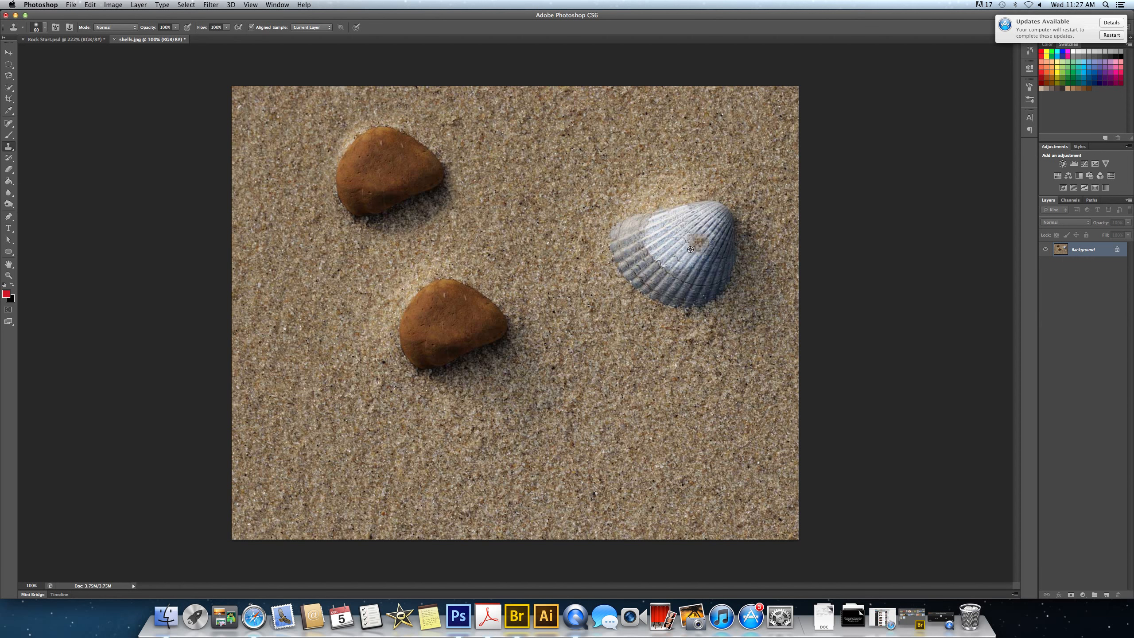
# - Clone the white shell onto the empty sand directly below the original with the Clone Stamp
pyautogui.scroll(1, 683, 250)
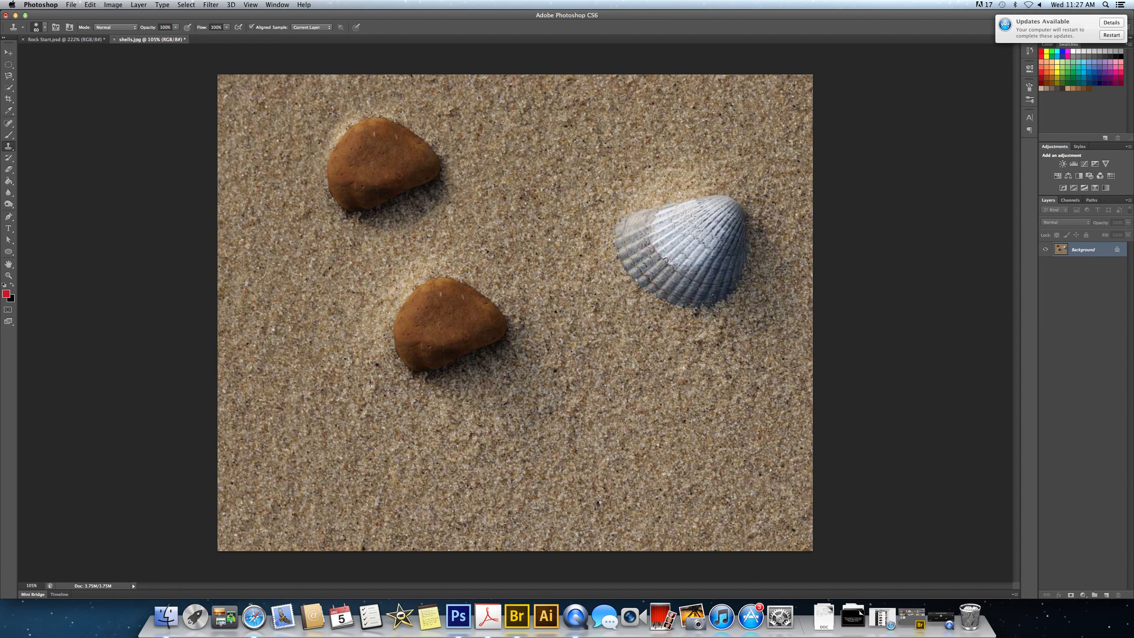
pyautogui.moveTo(658, 402)
pyautogui.mouseDown()
pyautogui.moveTo(682, 379)
pyautogui.moveTo(664, 374)
pyautogui.moveTo(607, 429)
pyautogui.moveTo(649, 409)
pyautogui.moveTo(622, 430)
pyautogui.moveTo(663, 415)
pyautogui.moveTo(644, 443)
pyautogui.moveTo(676, 418)
pyautogui.moveTo(694, 366)
pyautogui.moveTo(717, 390)
pyautogui.moveTo(693, 393)
pyautogui.moveTo(681, 452)
pyautogui.moveTo(731, 452)
pyautogui.moveTo(703, 457)
pyautogui.moveTo(730, 445)
pyautogui.moveTo(718, 425)
pyautogui.moveTo(703, 441)
pyautogui.moveTo(722, 394)
pyautogui.moveTo(716, 368)
pyautogui.moveTo(673, 368)
pyautogui.moveTo(601, 397)
pyautogui.moveTo(681, 455)
pyautogui.moveTo(723, 454)
pyautogui.moveTo(731, 378)
pyautogui.moveTo(718, 348)
pyautogui.moveTo(597, 376)
pyautogui.moveTo(624, 422)
pyautogui.moveTo(696, 356)
pyautogui.mouseUp()
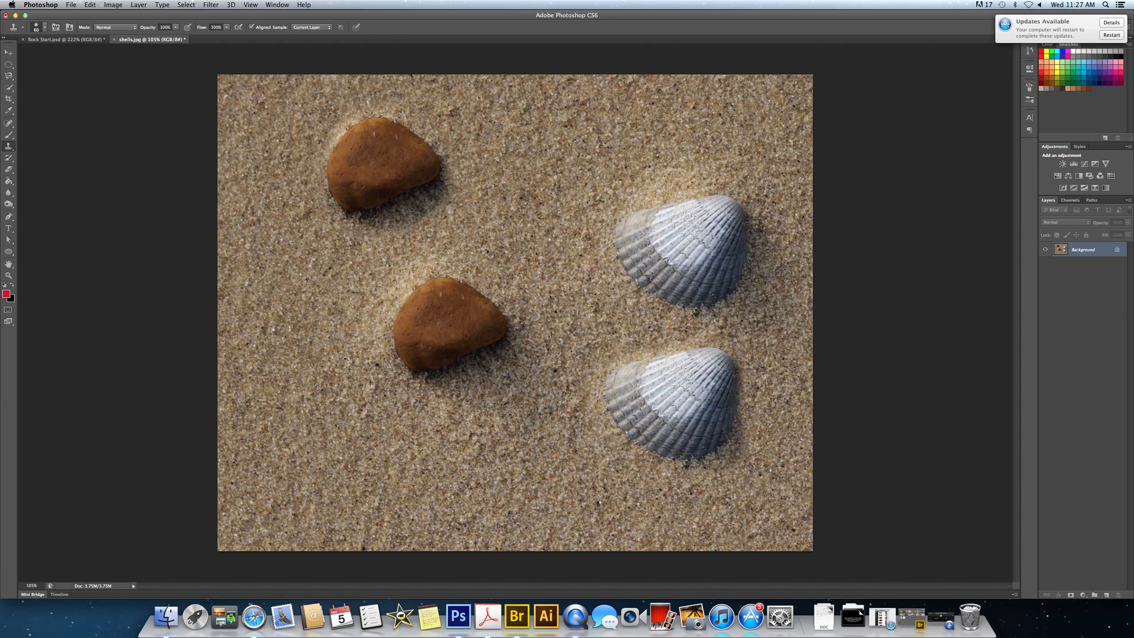
# - Remove the original lower brown rock and its leftover shadow with the Patch tool in Content-Aware mode, clearing the selection after each patch
pyautogui.click(8, 122)
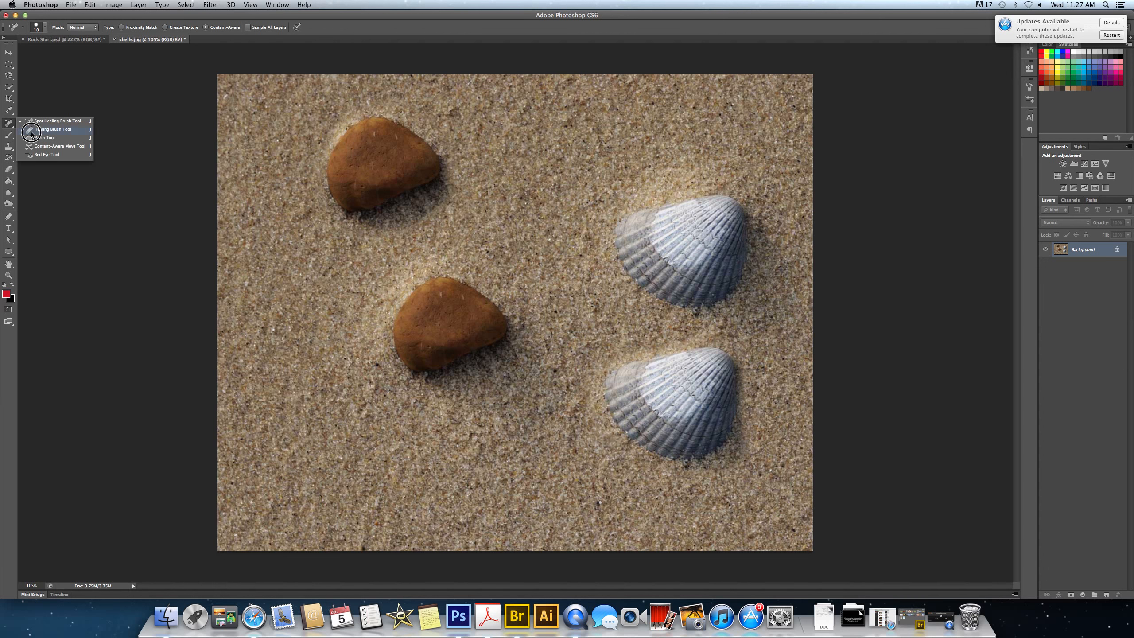
pyautogui.click(38, 145)
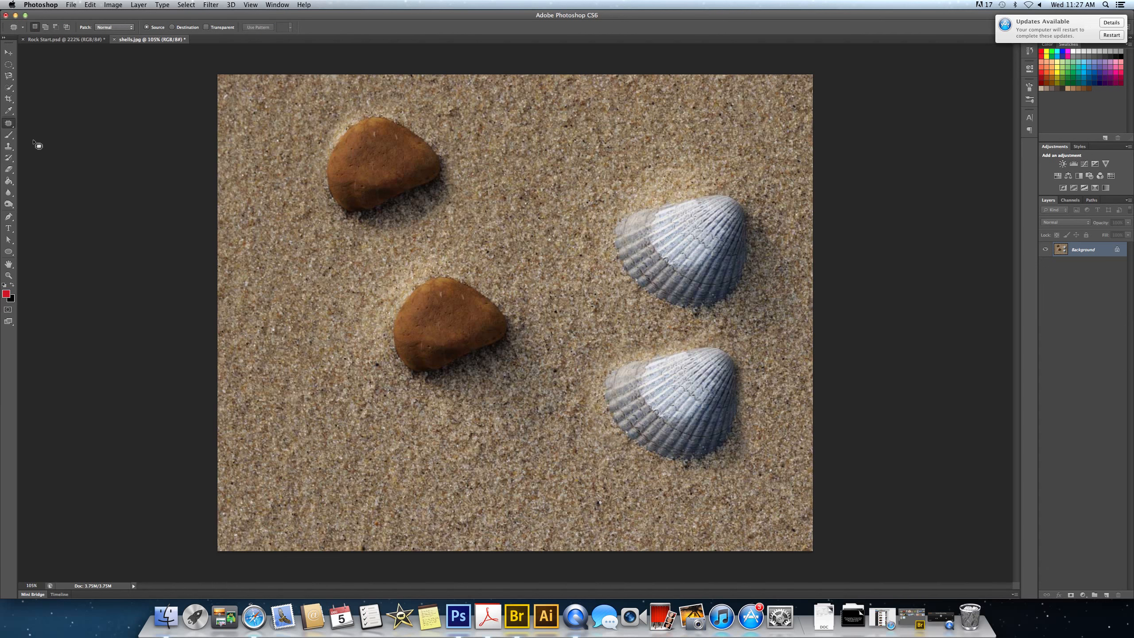
pyautogui.click(112, 28)
pyautogui.click(117, 32)
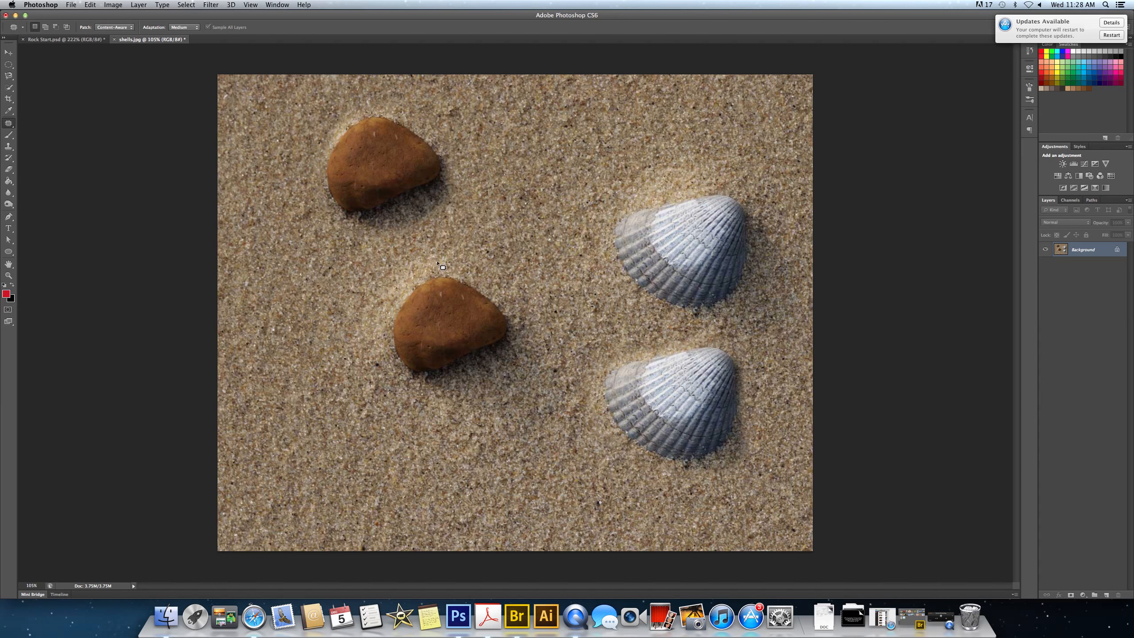
pyautogui.moveTo(442, 267)
pyautogui.mouseDown()
pyautogui.moveTo(383, 301)
pyautogui.moveTo(375, 360)
pyautogui.moveTo(410, 392)
pyautogui.moveTo(467, 390)
pyautogui.moveTo(542, 349)
pyautogui.moveTo(513, 293)
pyautogui.moveTo(438, 263)
pyautogui.mouseUp()
pyautogui.moveTo(441, 333); pyautogui.dragTo(341, 438)
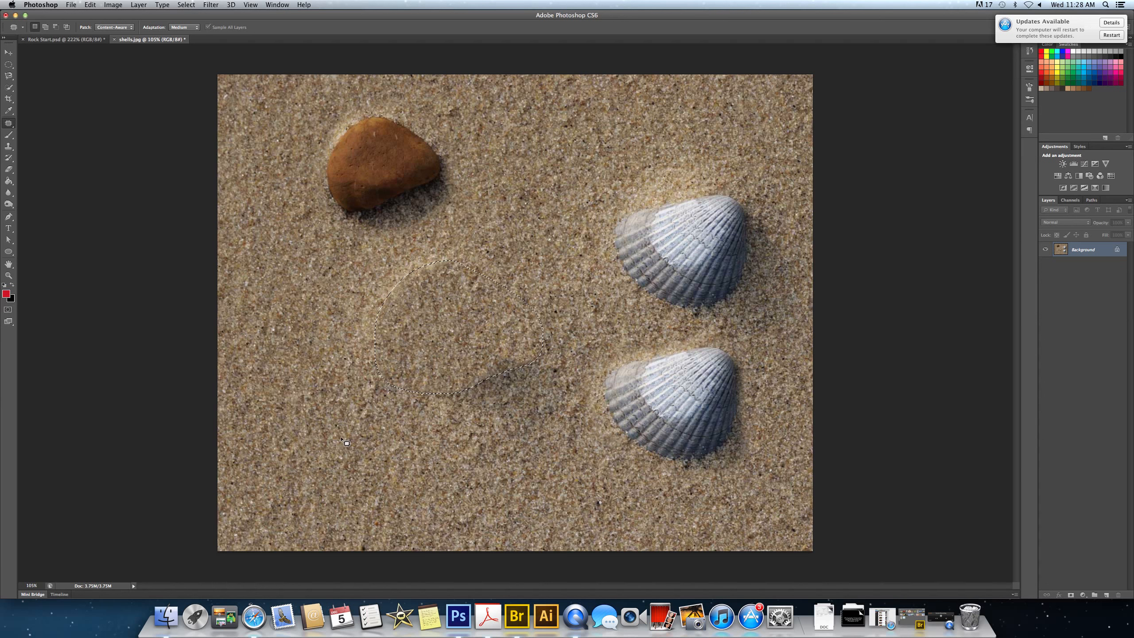
pyautogui.press('super+d')
pyautogui.moveTo(498, 353)
pyautogui.mouseDown()
pyautogui.moveTo(568, 391)
pyautogui.moveTo(504, 349)
pyautogui.moveTo(399, 430)
pyautogui.mouseUp()
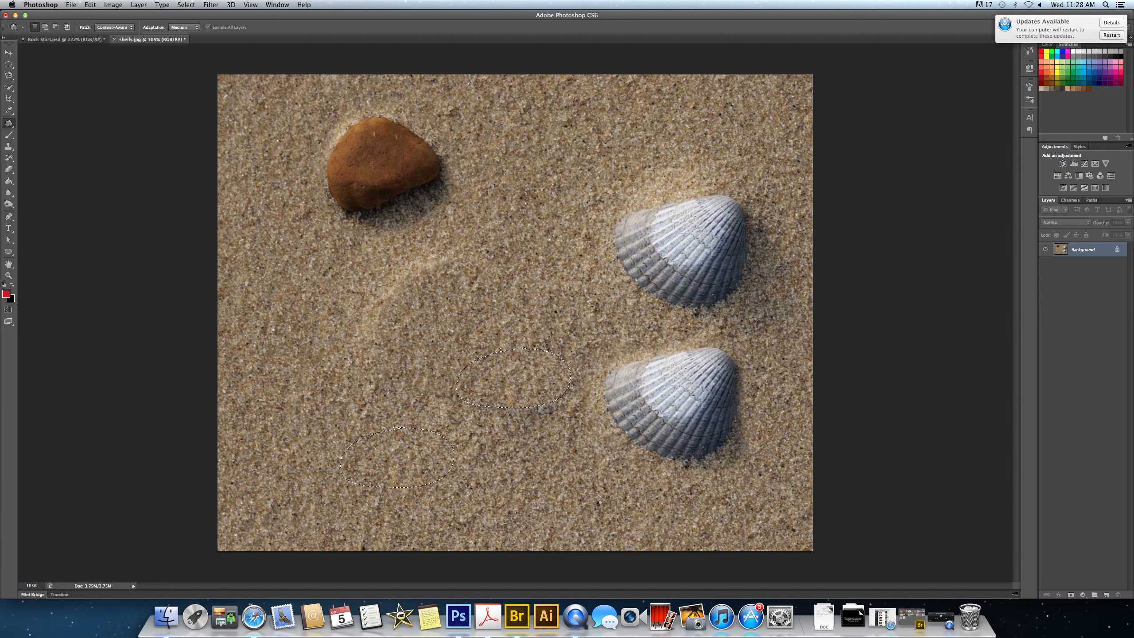
pyautogui.press('super+d')
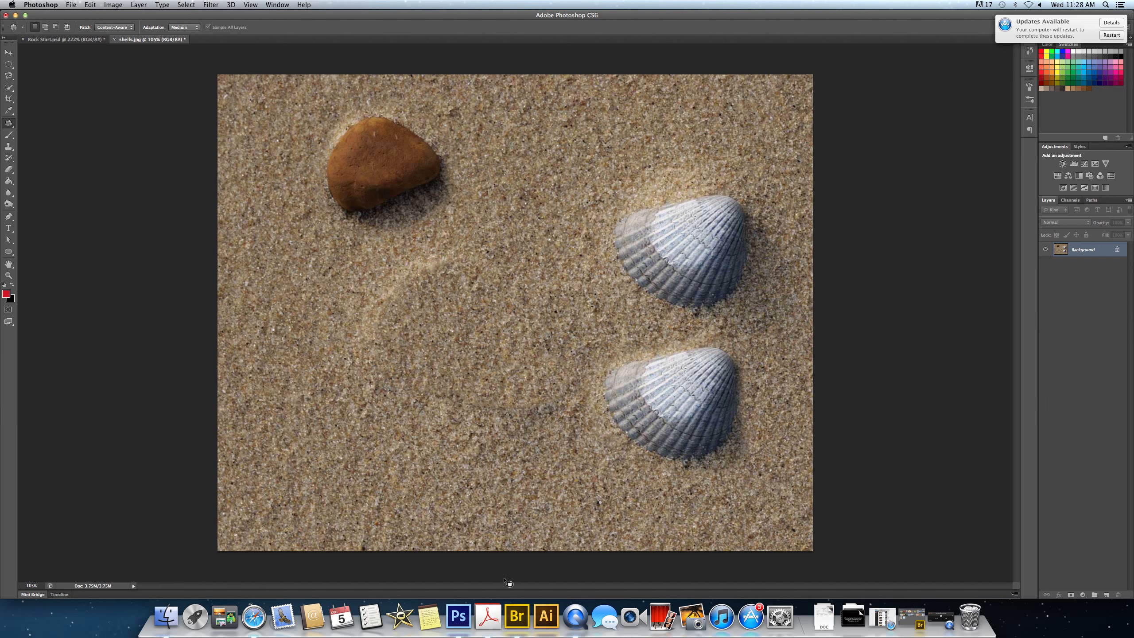
pyautogui.click(585, 621)
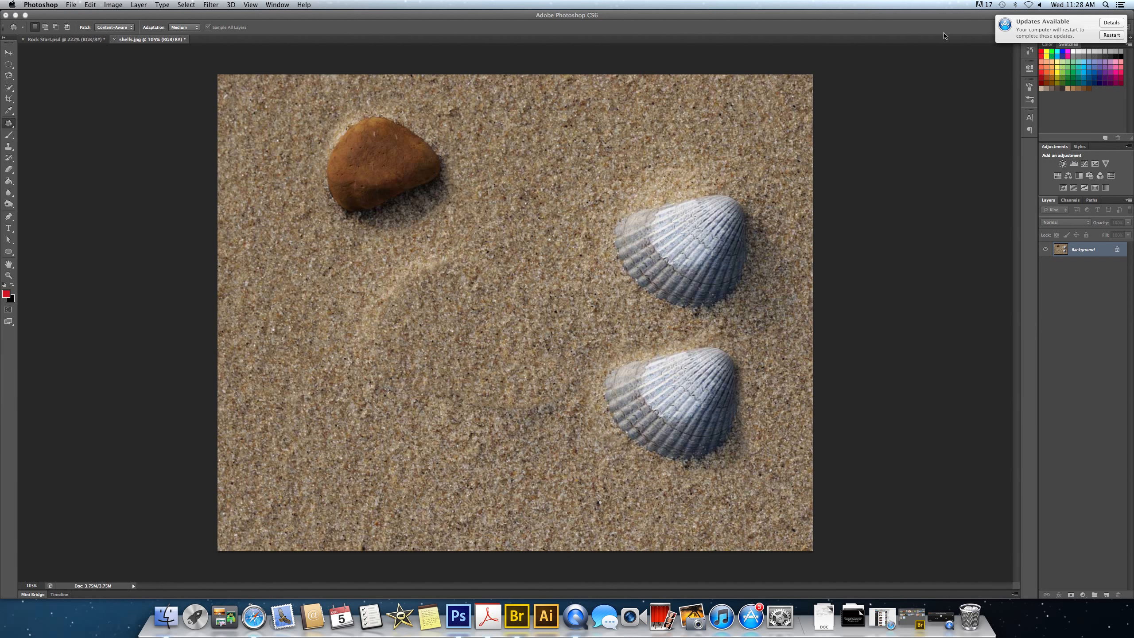
pyautogui.click(585, 618)
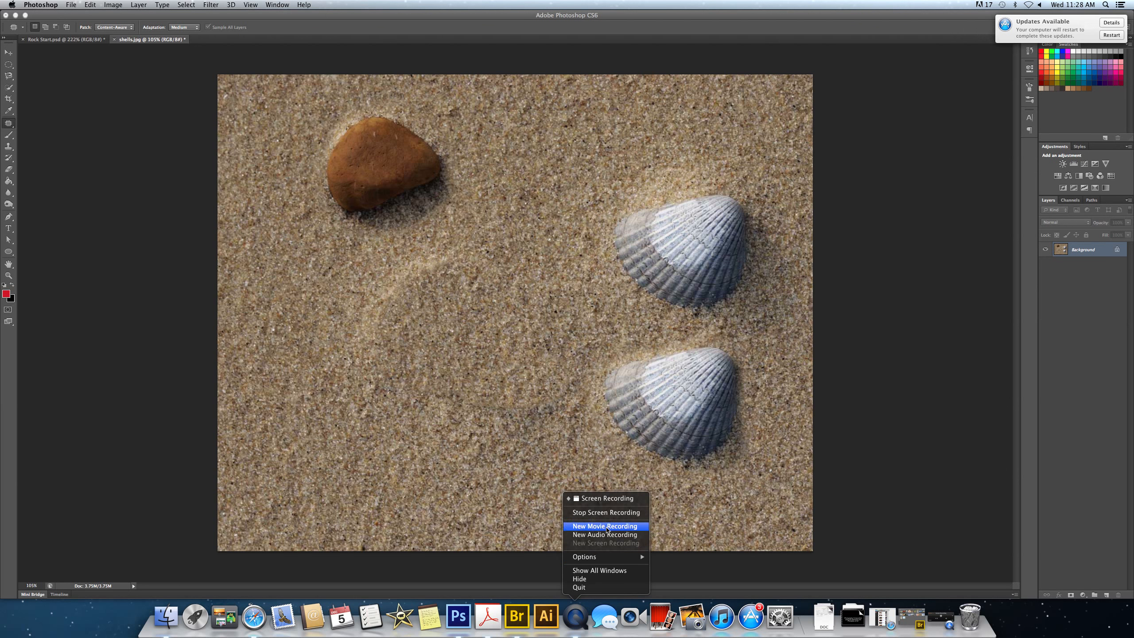